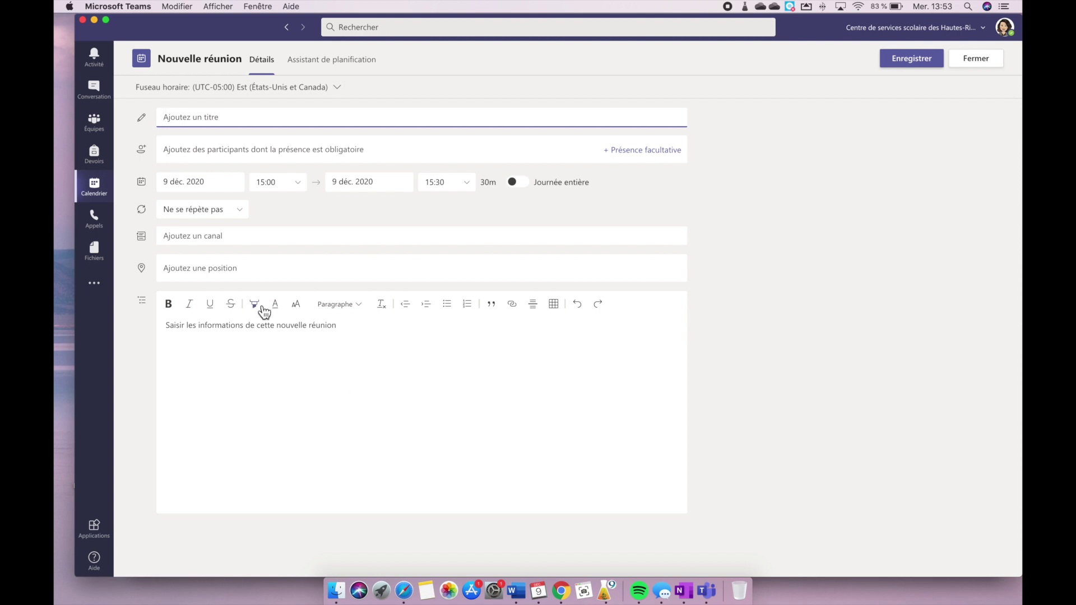
Step: Schedule a new meeting in the calendar for 9 December 2020, 13:30 to 15:00, titled "Test salles Teams"
{"action": "left_click", "coordinate": [96, 124]}
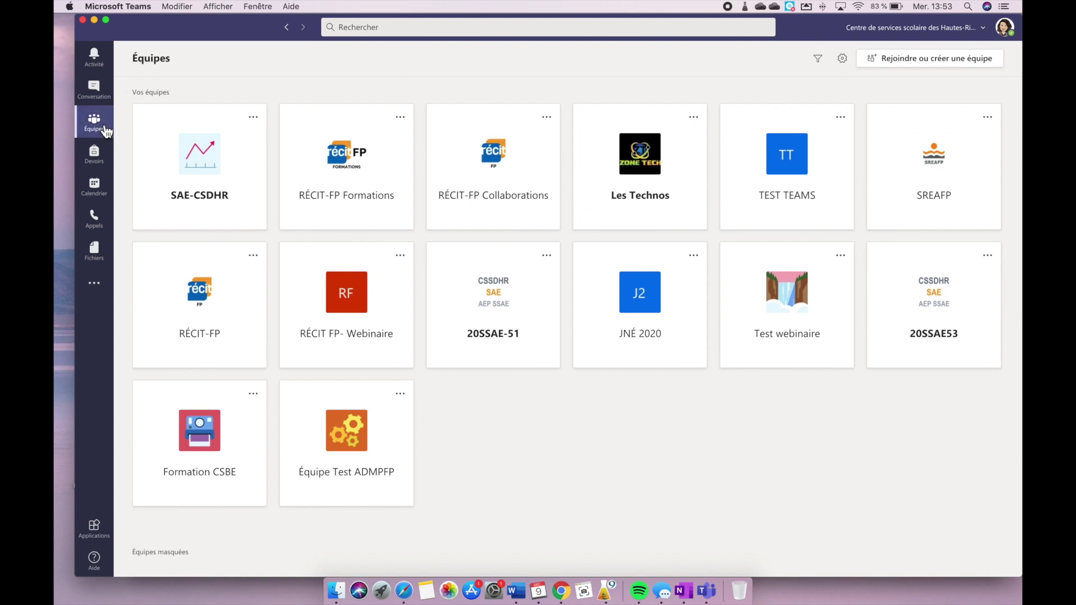
{"action": "left_click", "coordinate": [95, 187]}
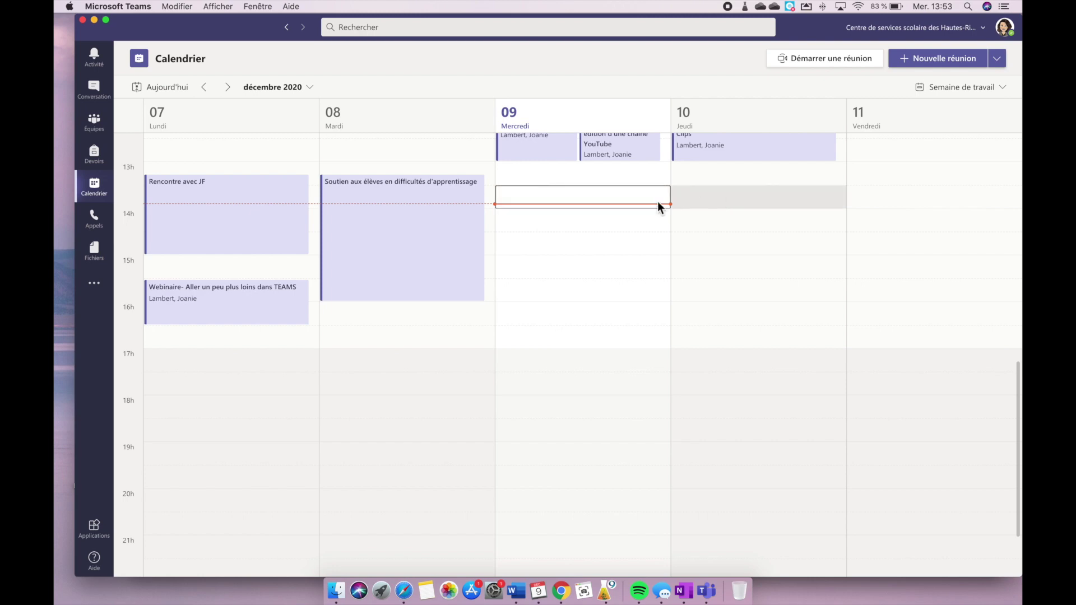
{"action": "left_click_drag", "start_coordinate": [644, 193], "coordinate": [631, 255]}
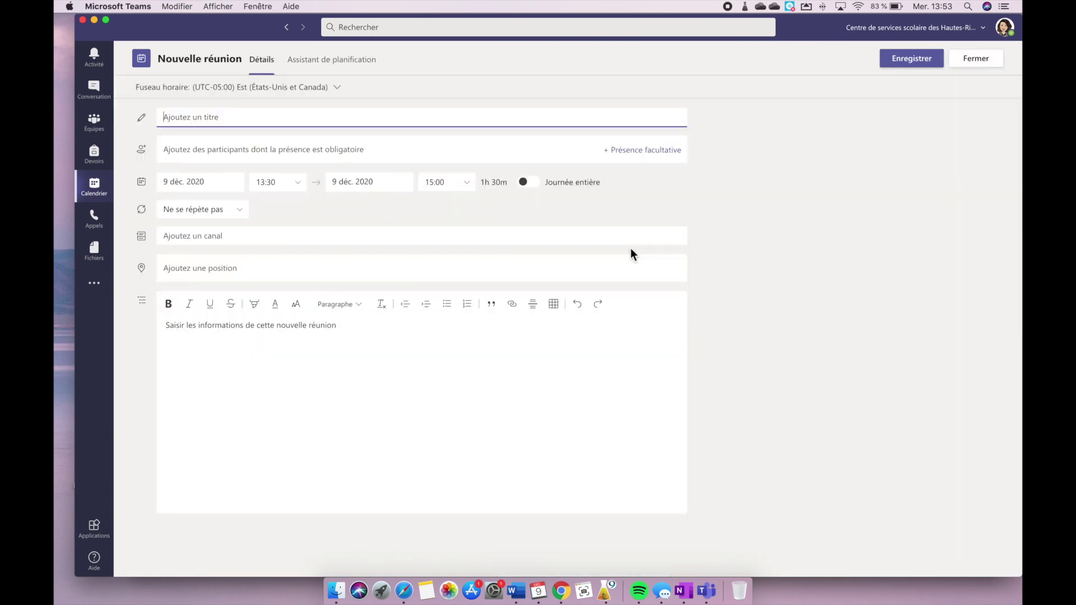
{"action": "type", "text": "Test salle s Teams"}
Step: Add Récit FP as a required participant and send the meeting invitation
{"action": "left_click", "coordinate": [470, 156]}
{"action": "type", "text": "reci"}
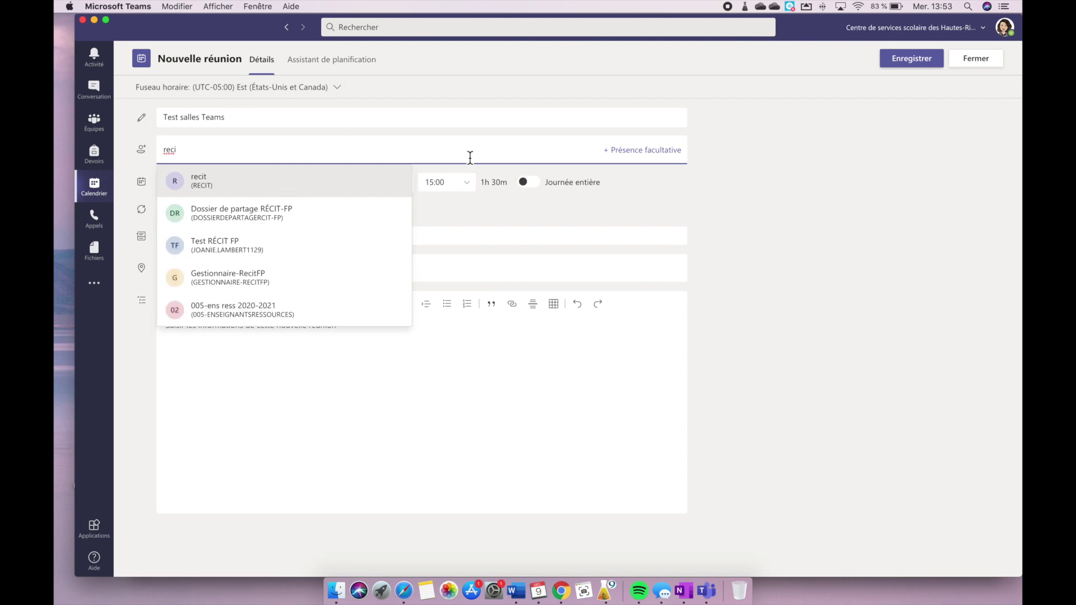
{"action": "type", "text": "tfp"}
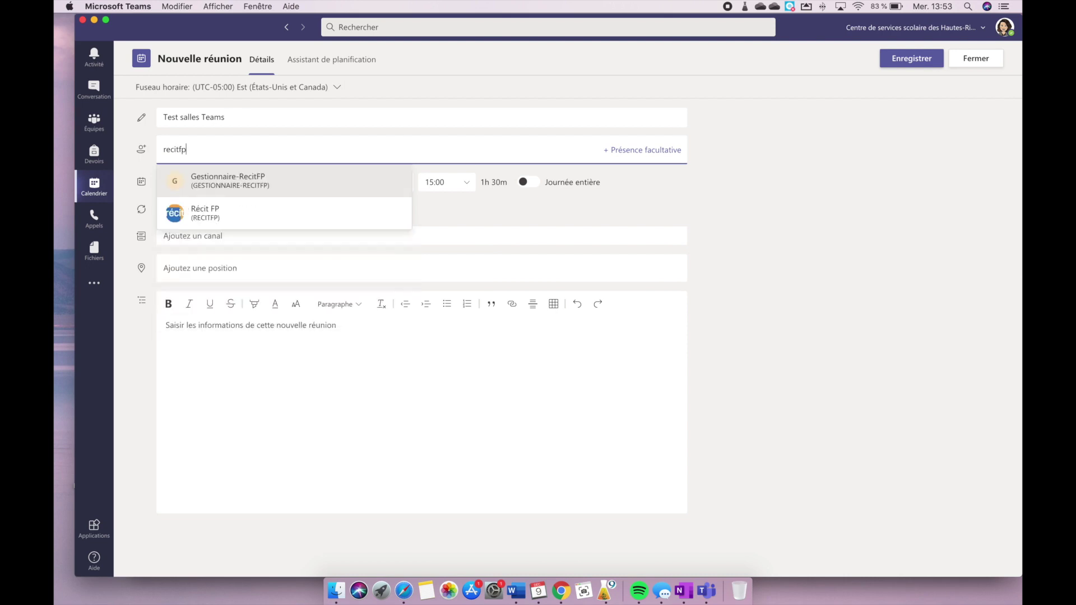
{"action": "left_click", "coordinate": [378, 209]}
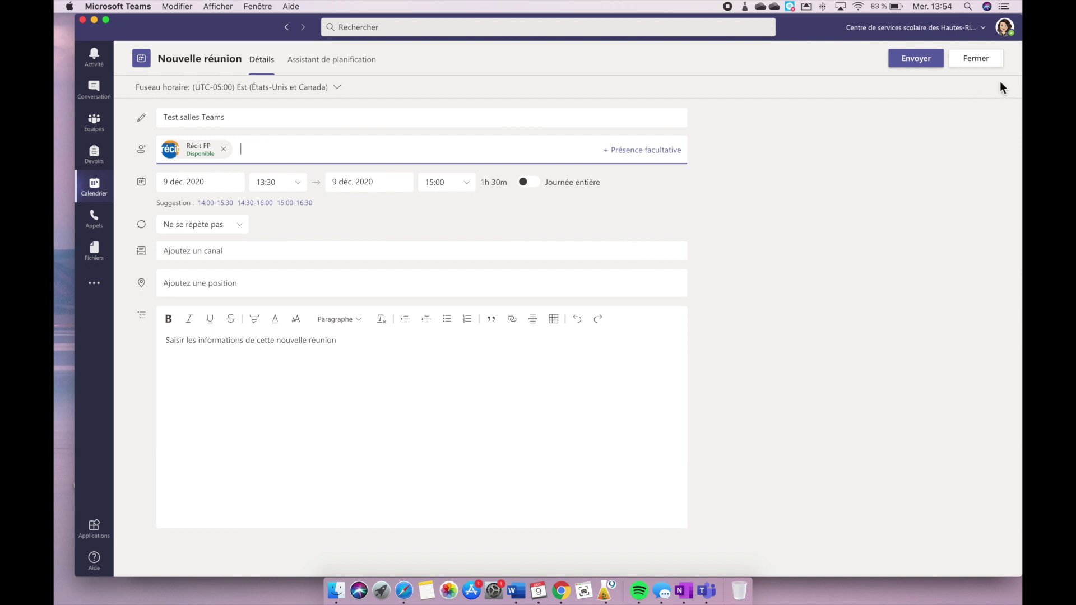
{"action": "left_click", "coordinate": [922, 63]}
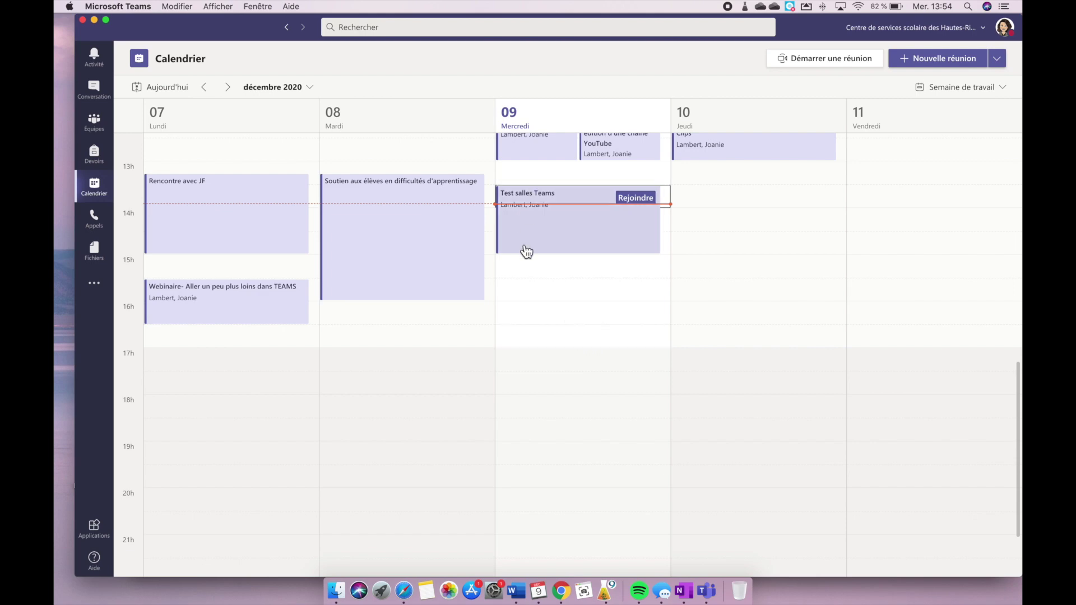
Step: Join the "Test salles Teams" meeting with the camera turned off
{"action": "left_click", "coordinate": [631, 196]}
{"action": "left_click", "coordinate": [303, 361]}
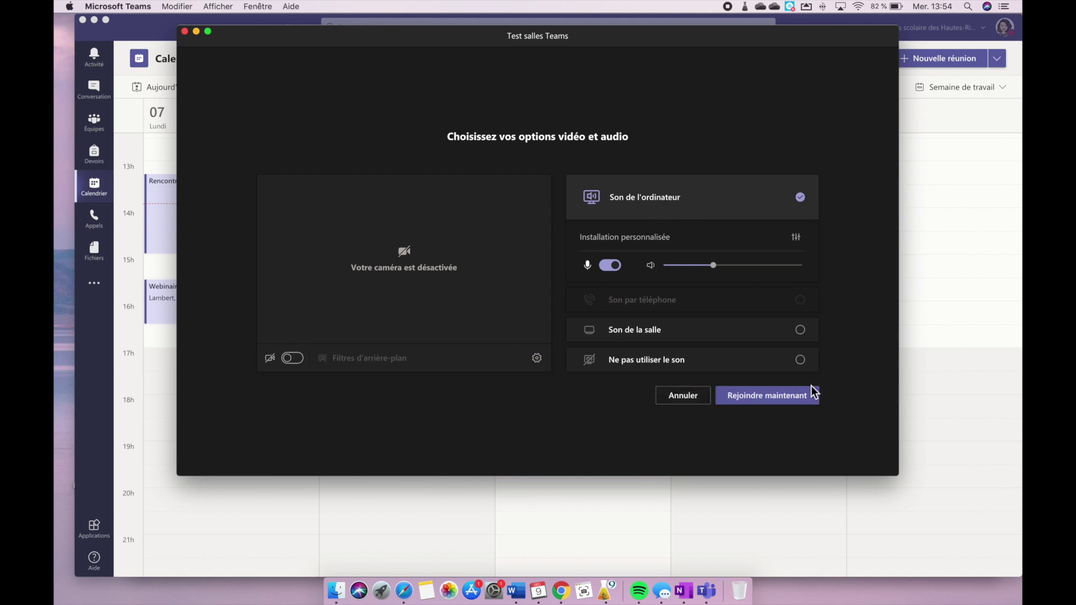
{"action": "left_click", "coordinate": [785, 406]}
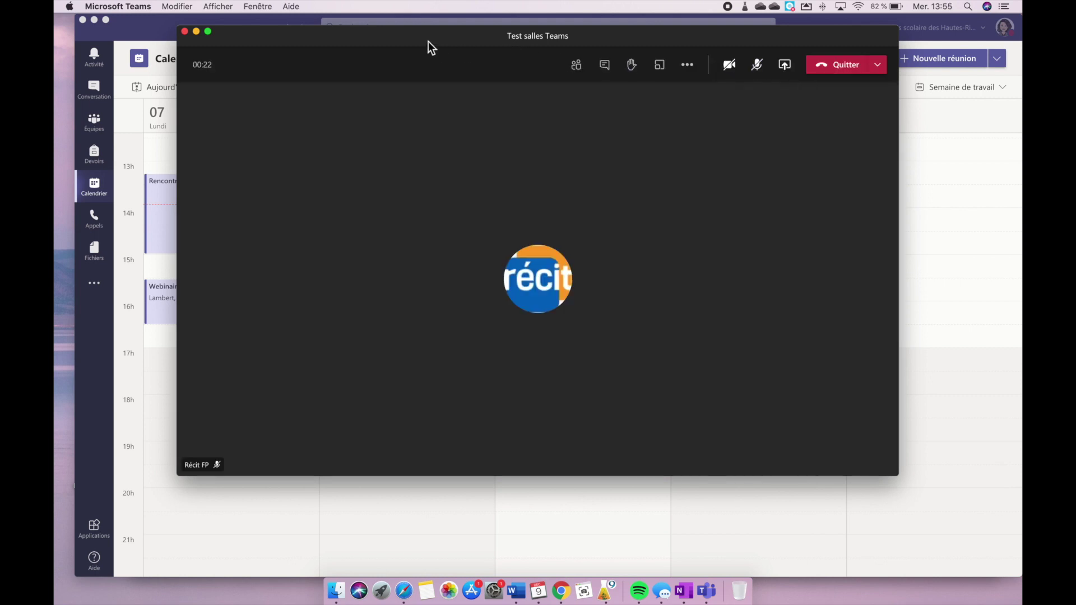
Step: Show the meeting's participant list and enlarge the meeting window to fill most of the screen
{"action": "left_click_drag", "start_coordinate": [428, 42], "coordinate": [392, 42]}
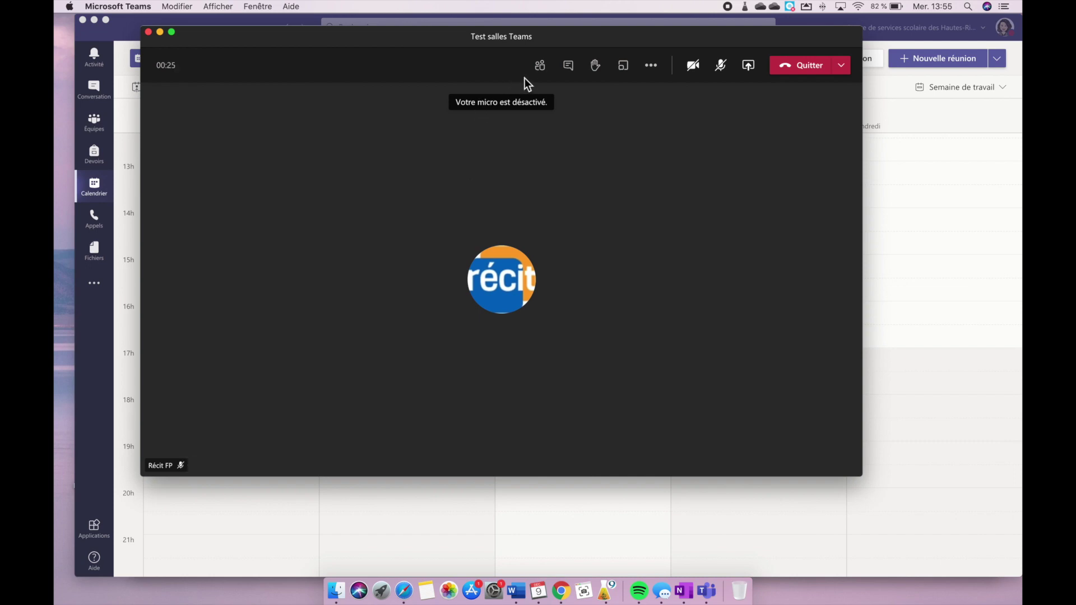
{"action": "left_click", "coordinate": [537, 68]}
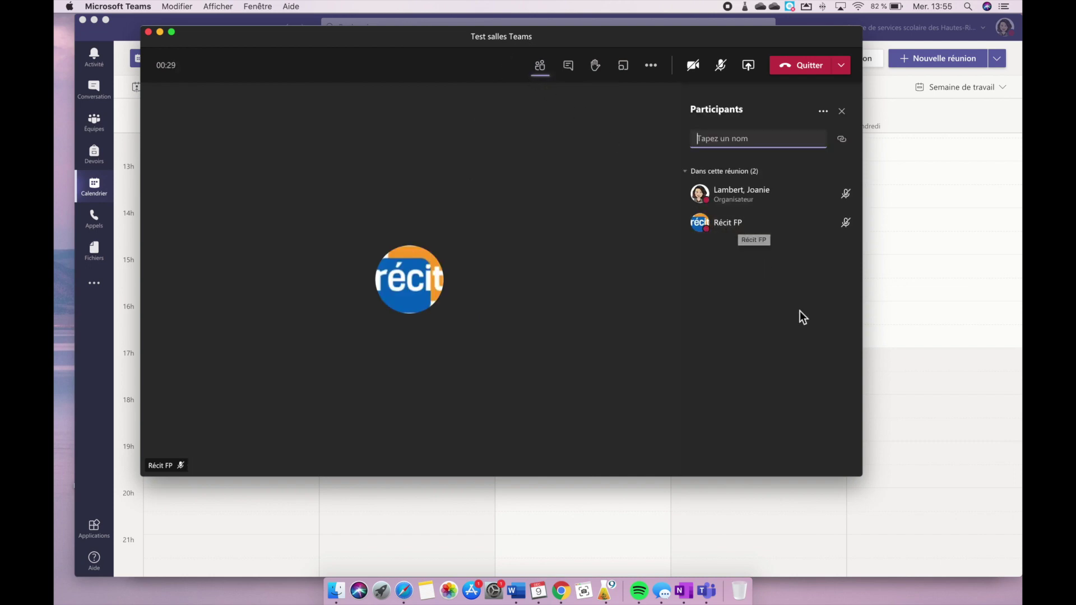
{"action": "left_click_drag", "start_coordinate": [862, 477], "coordinate": [1009, 572]}
{"action": "left_click_drag", "start_coordinate": [529, 33], "coordinate": [461, 8]}
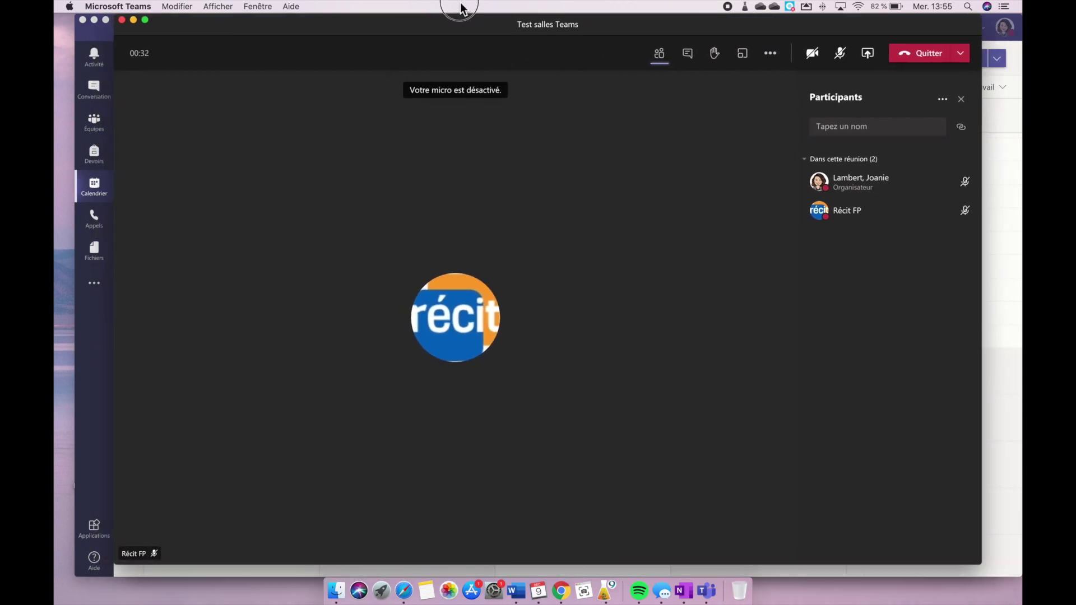
Step: Create 2 breakout rooms with participants assigned manually
{"action": "left_click", "coordinate": [744, 54]}
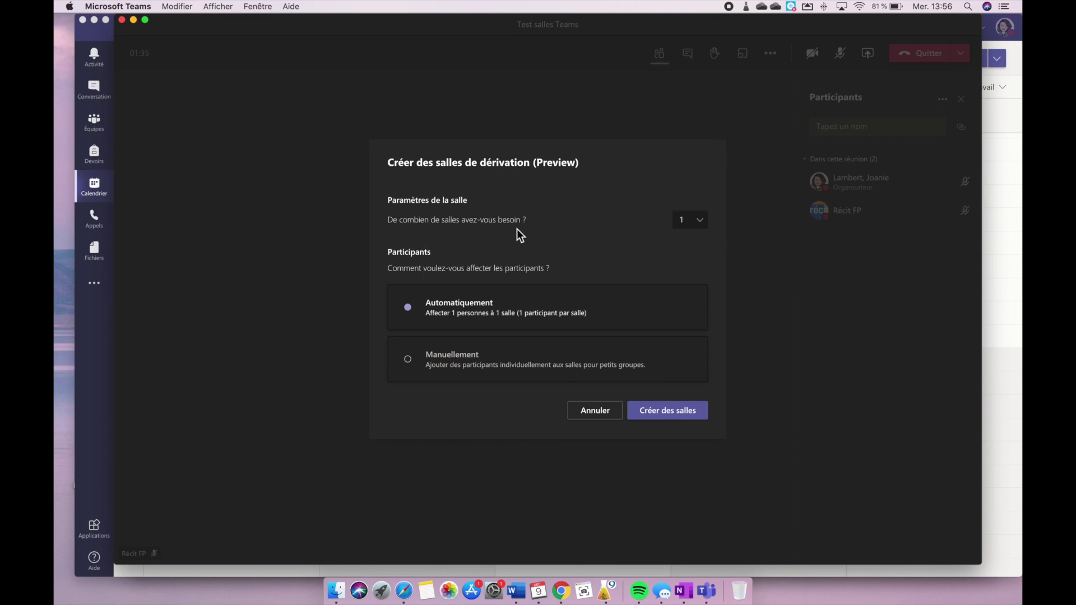
{"action": "left_click", "coordinate": [701, 231]}
{"action": "mouse_move", "coordinate": [703, 236]}
{"action": "left_mouse_down"}
{"action": "mouse_move", "coordinate": [700, 387]}
{"action": "mouse_move", "coordinate": [697, 224]}
{"action": "left_mouse_up"}
{"action": "left_click", "coordinate": [692, 256]}
{"action": "left_click", "coordinate": [409, 362]}
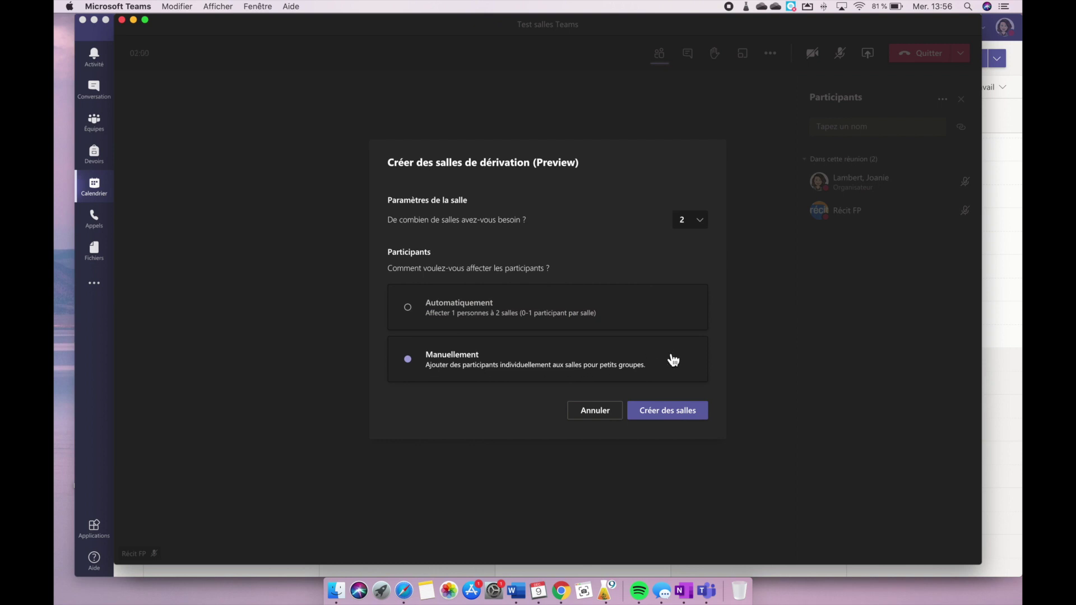
{"action": "left_click", "coordinate": [670, 414]}
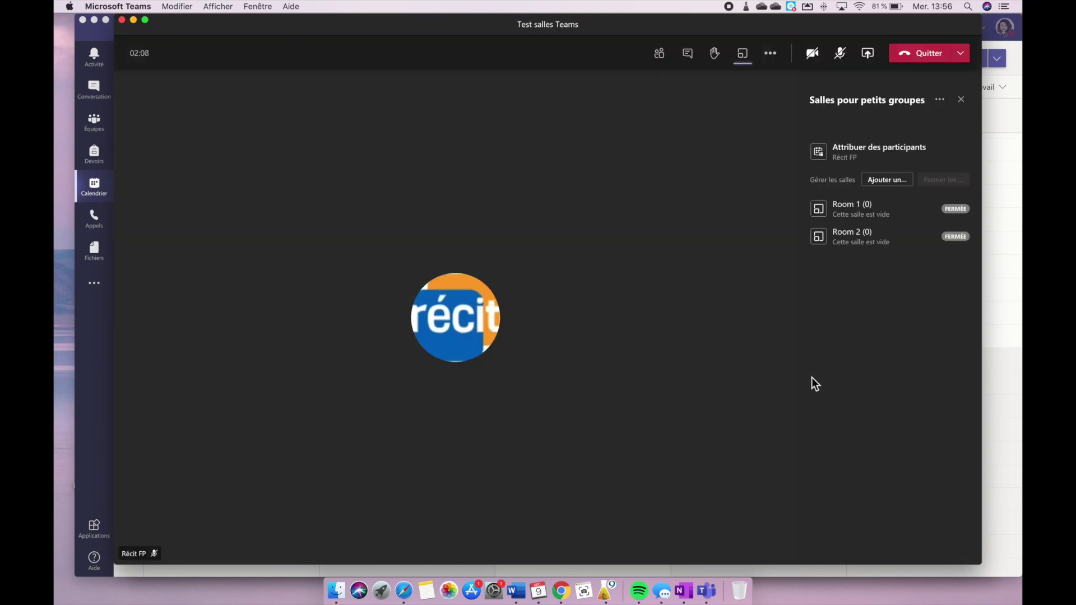
Step: Assign the participant Récit FP to Room 1 and start the breakout rooms
{"action": "left_click", "coordinate": [852, 161]}
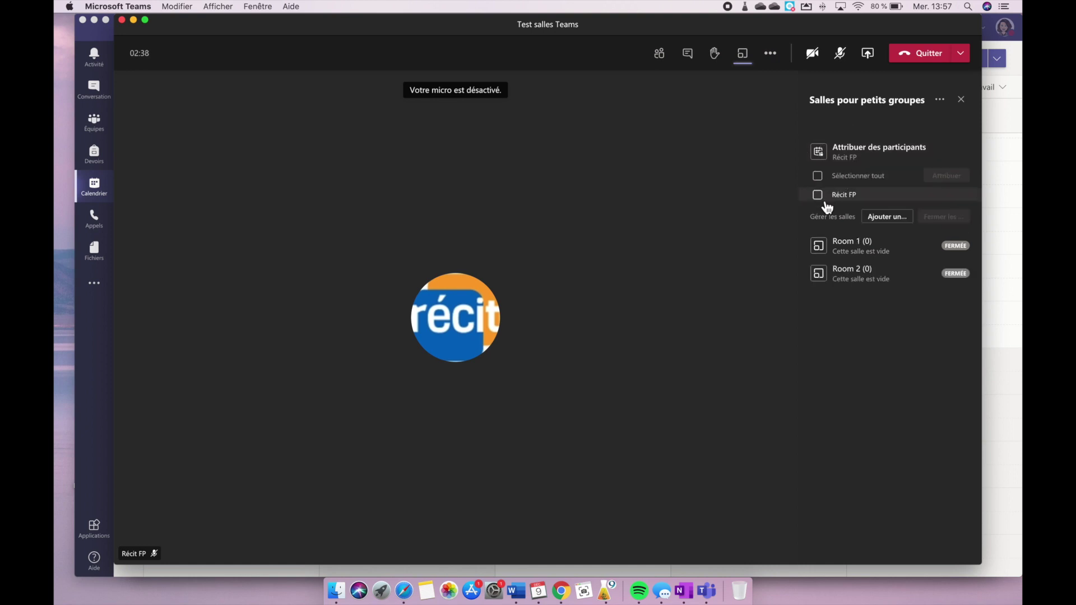
{"action": "left_click", "coordinate": [817, 176]}
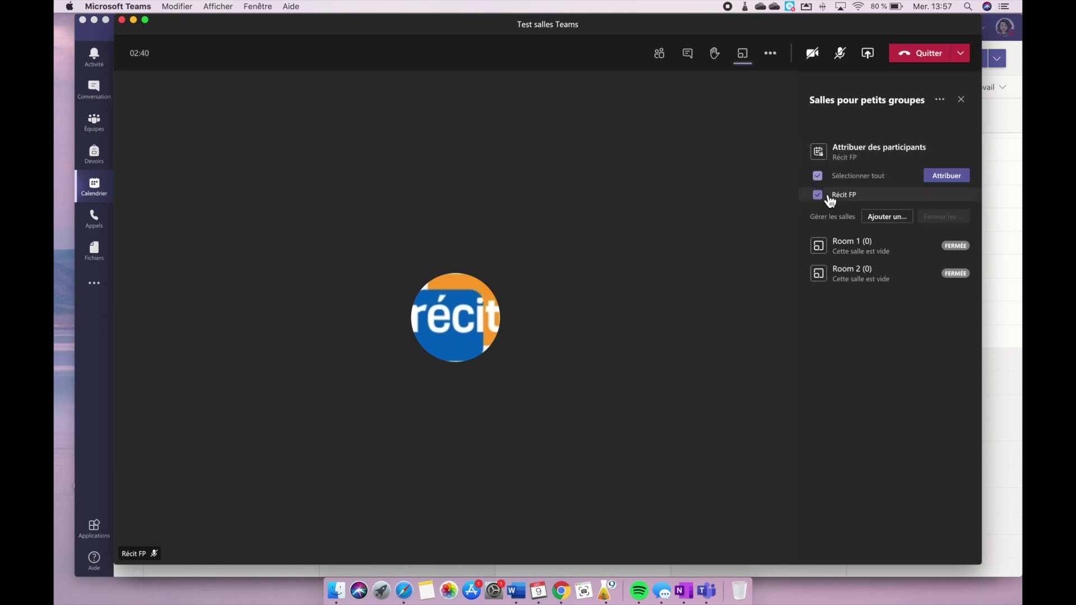
{"action": "left_click", "coordinate": [952, 176]}
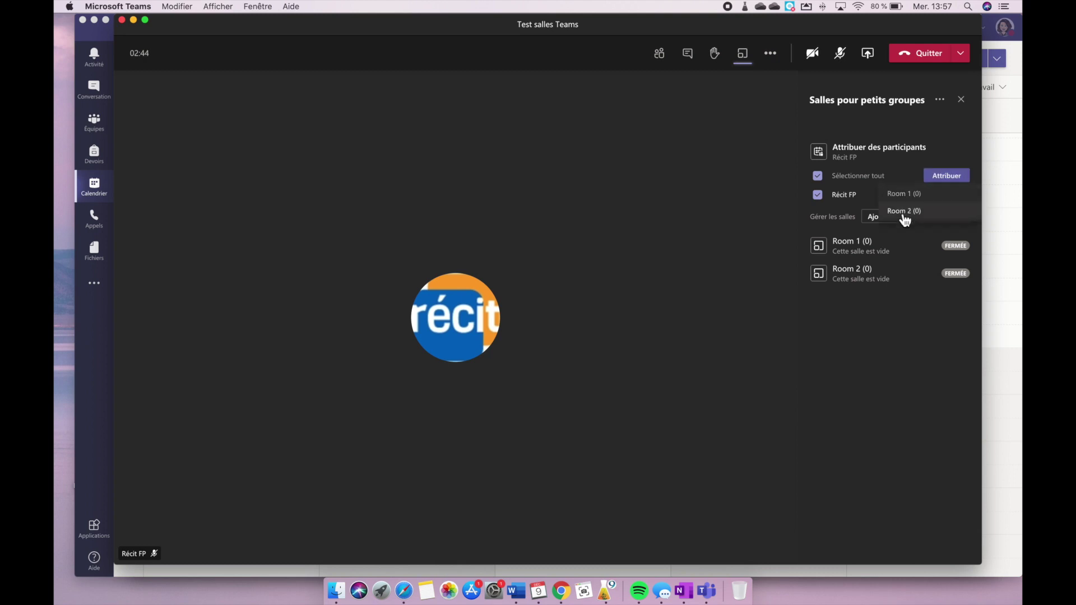
{"action": "left_click", "coordinate": [902, 195]}
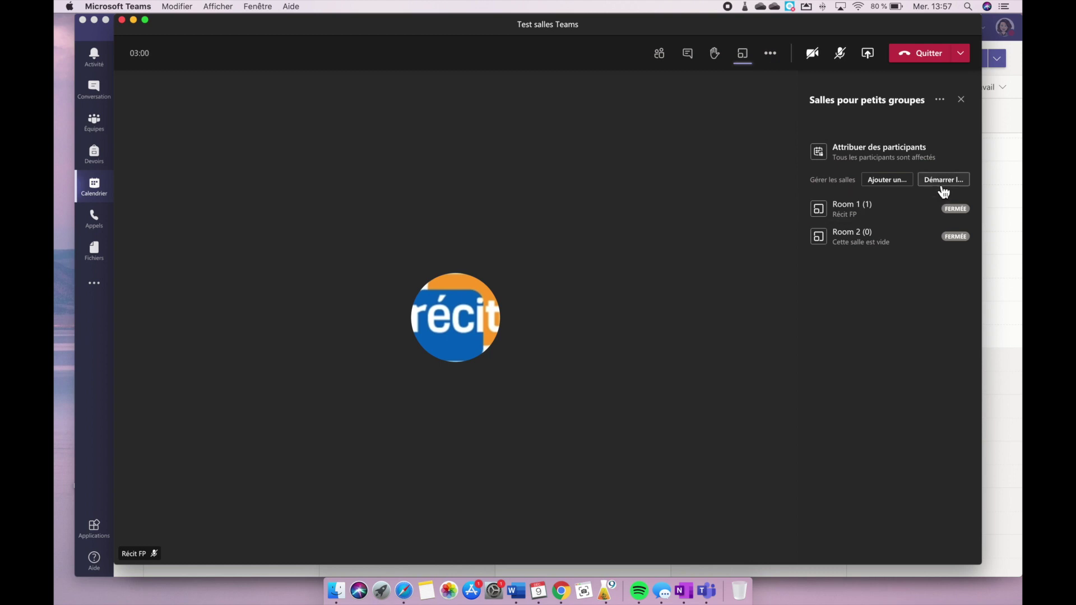
{"action": "left_click_drag", "start_coordinate": [983, 189], "coordinate": [993, 189]}
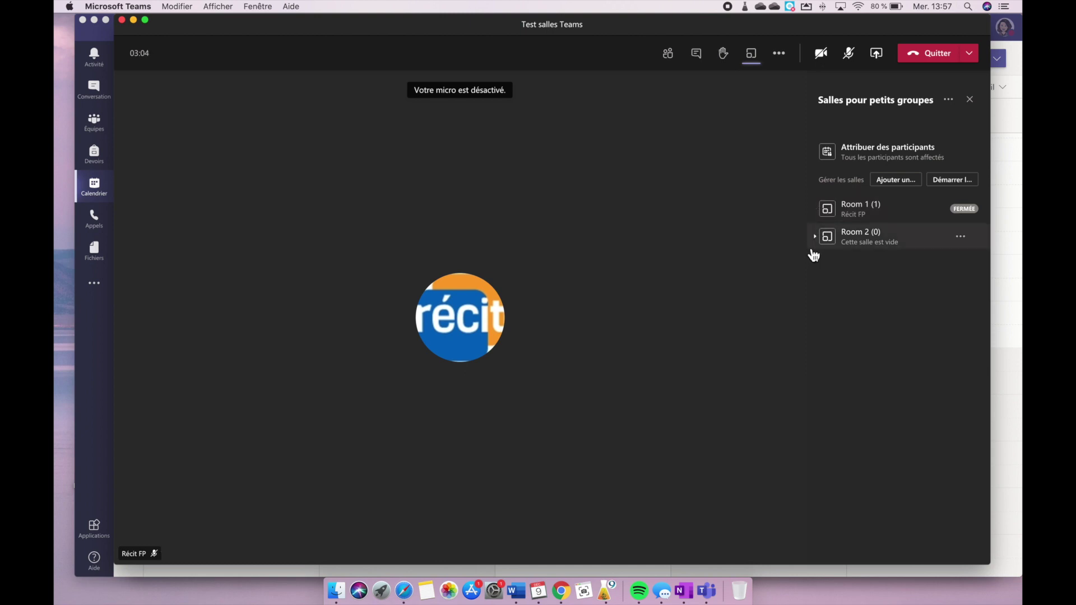
{"action": "left_click", "coordinate": [965, 186]}
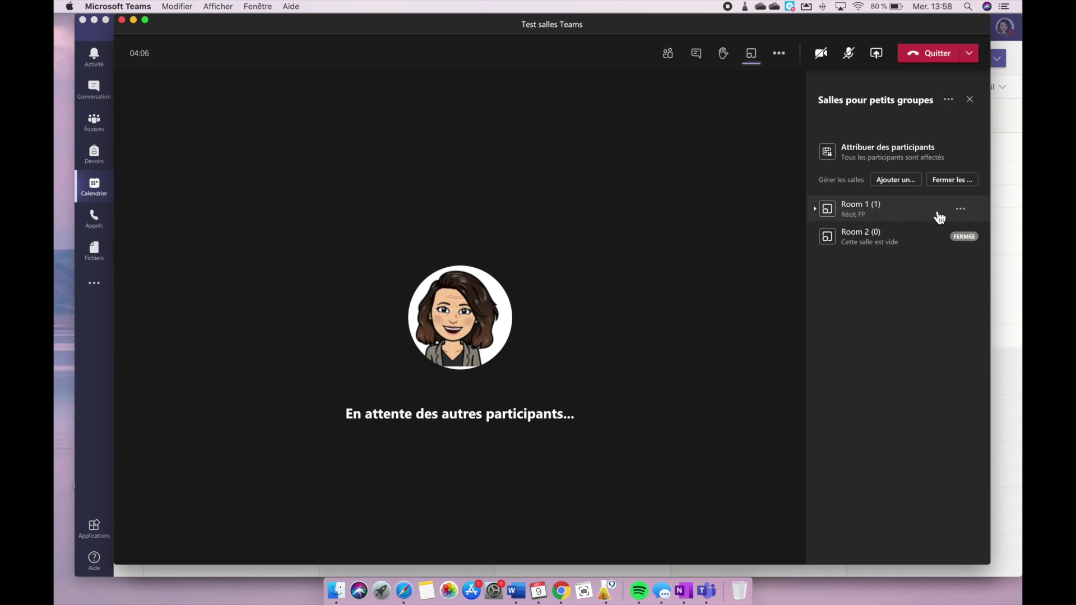
Step: Join Room 1 as the organizer, then leave that room's call
{"action": "left_click", "coordinate": [960, 210]}
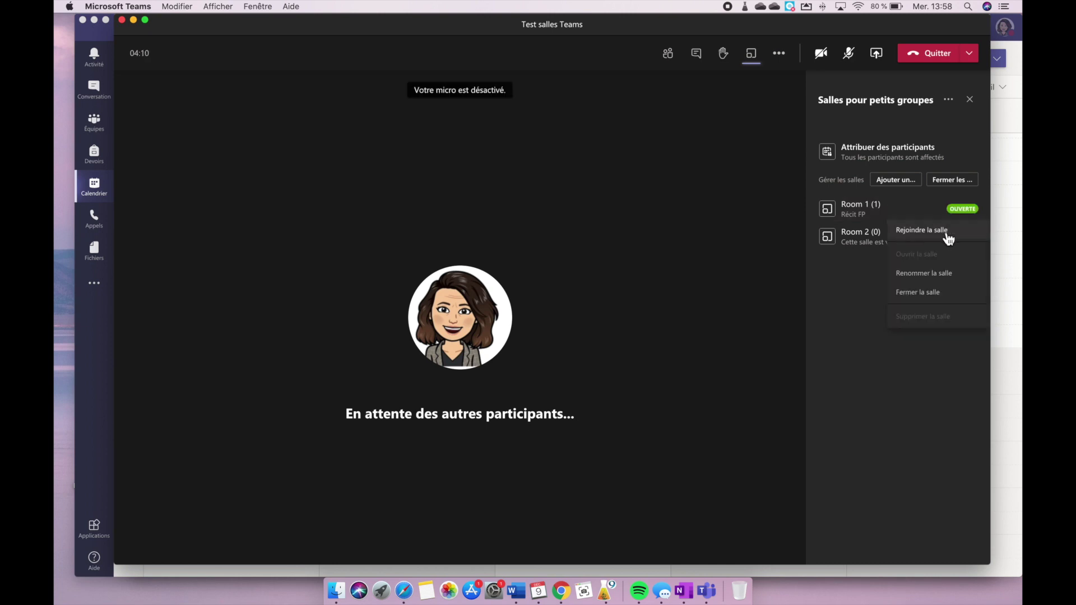
{"action": "left_click", "coordinate": [928, 238]}
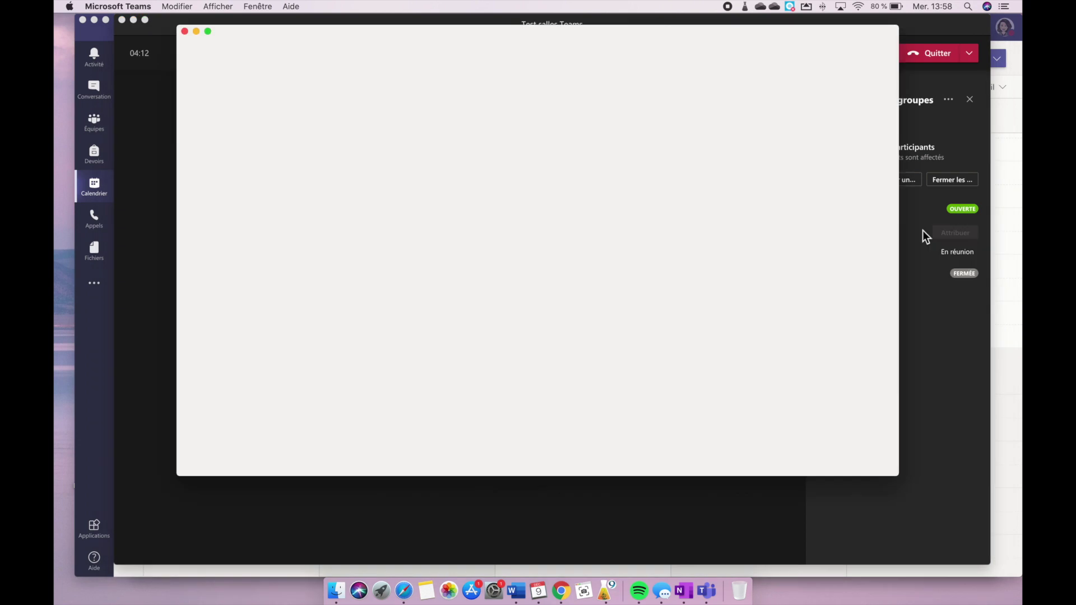
{"action": "left_click_drag", "start_coordinate": [318, 43], "coordinate": [301, 79]}
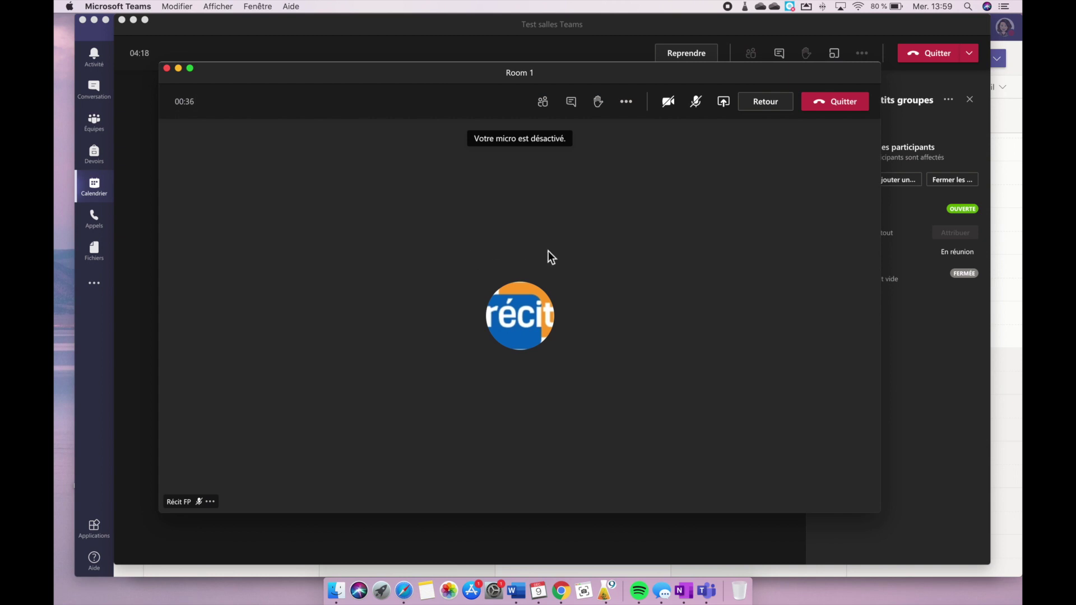
{"action": "left_click", "coordinate": [850, 102]}
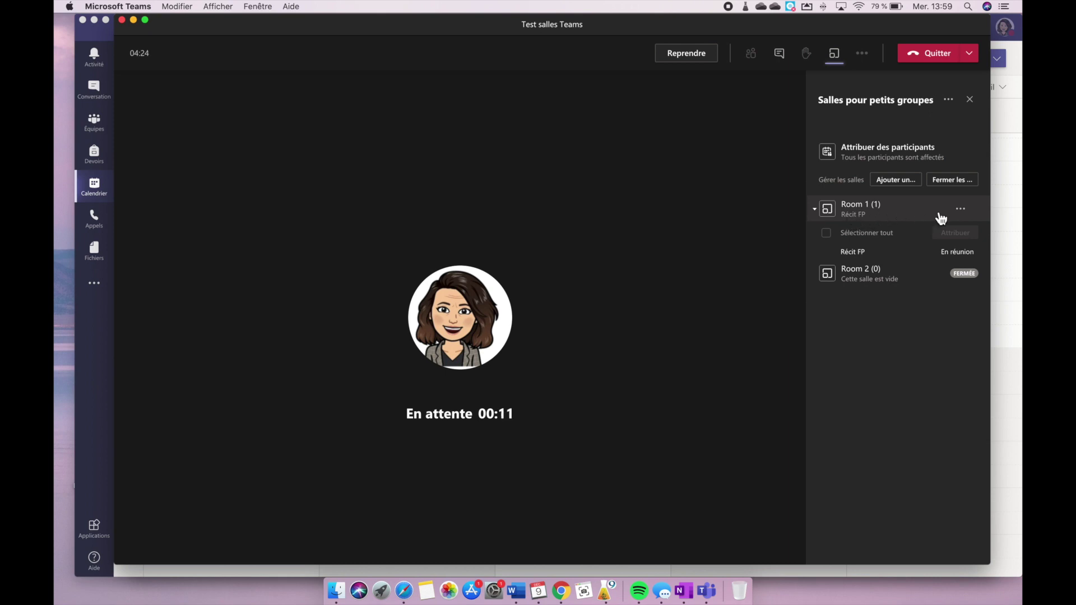
Step: Close the open breakout rooms
{"action": "left_click", "coordinate": [962, 210]}
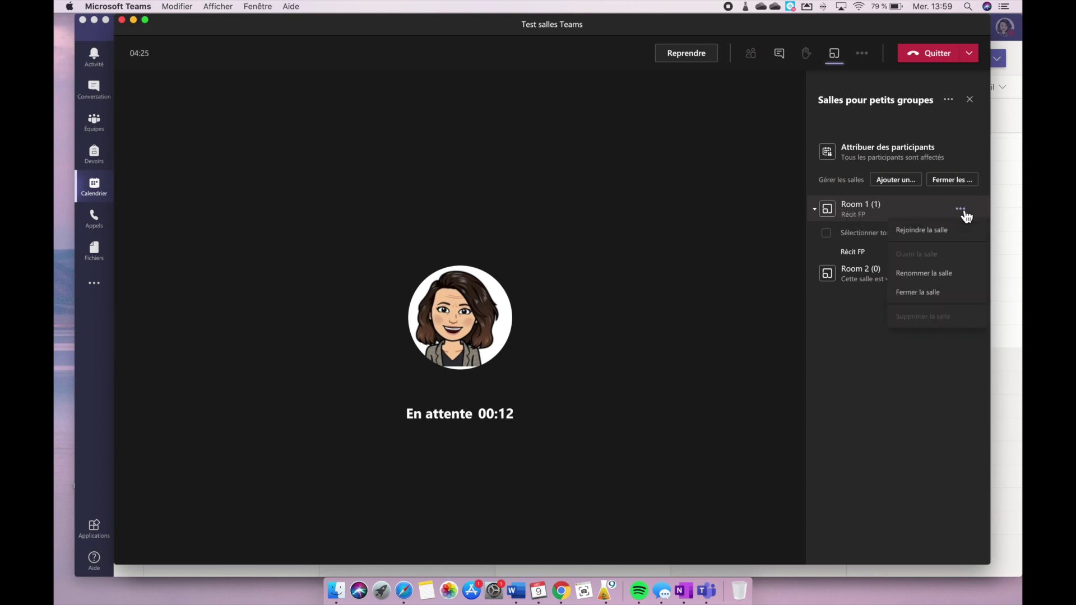
{"action": "left_click", "coordinate": [934, 293]}
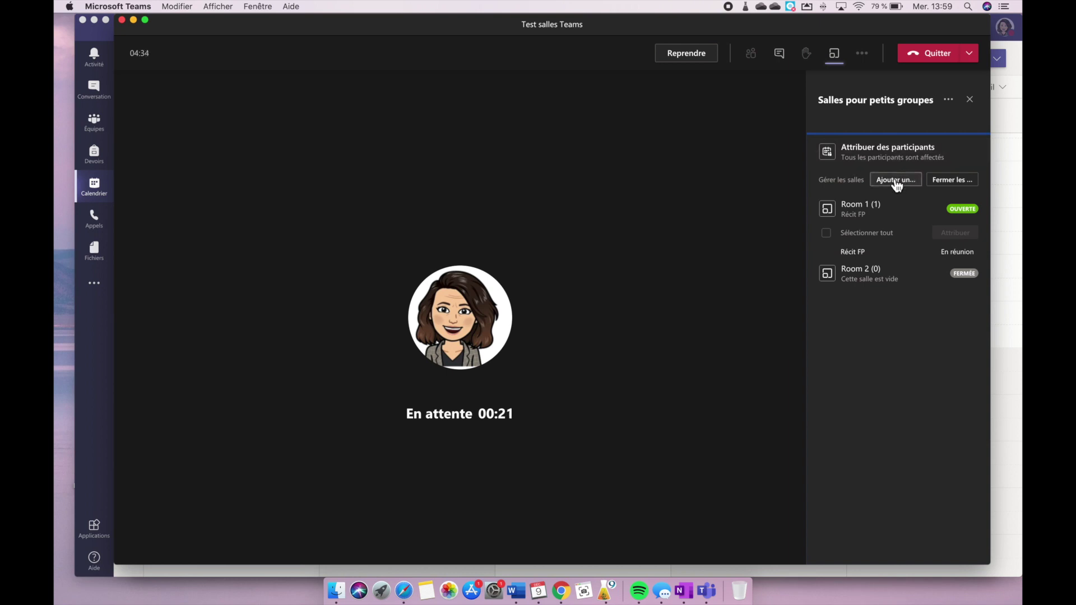
{"action": "left_click", "coordinate": [955, 181]}
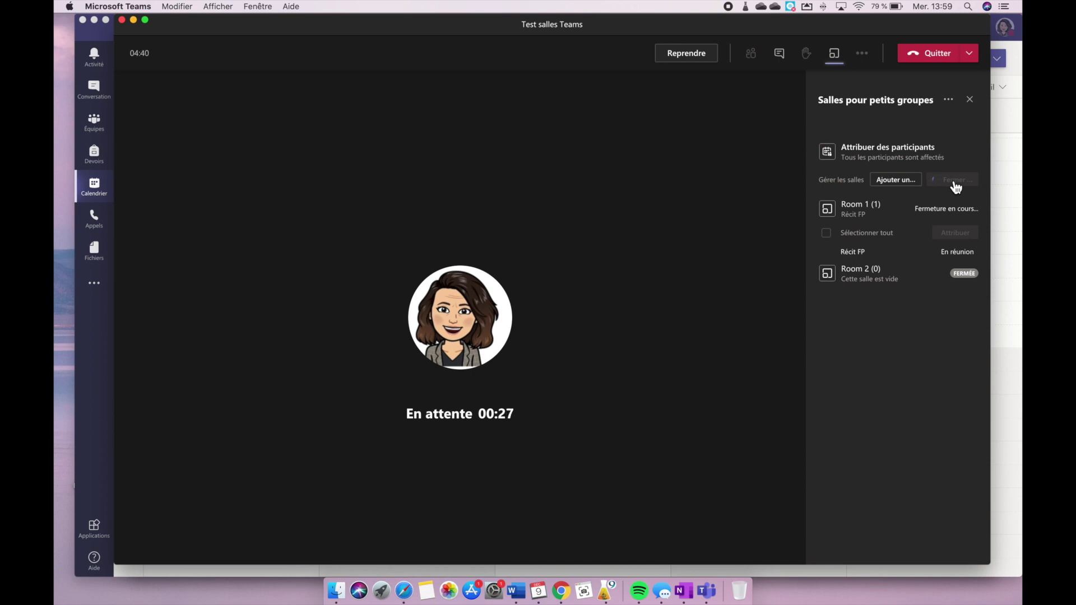